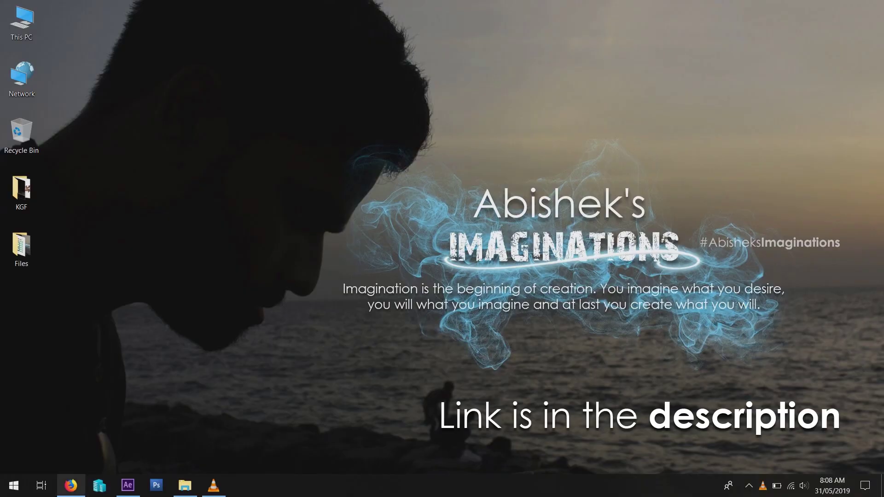
# - Switch to Firefox and look through Video Copilot's blog page on the free Saber plug-in
pyautogui.click(71, 485)
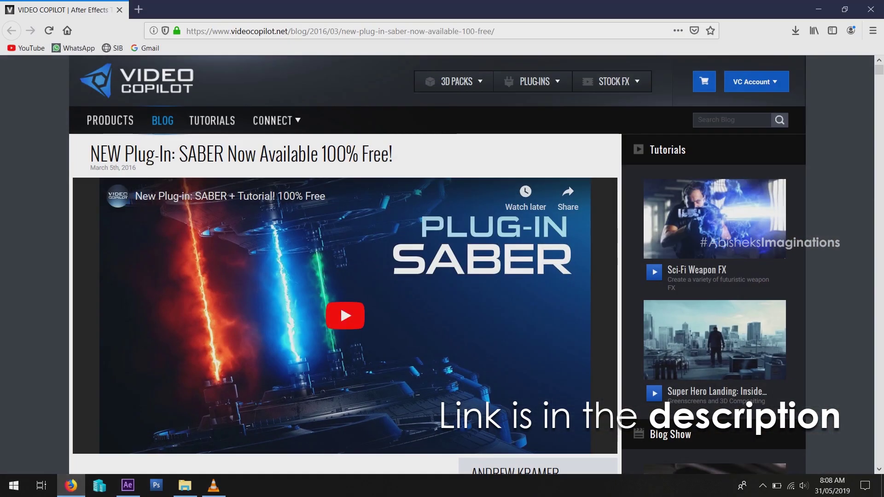
pyautogui.scroll(-3, 345, 265)
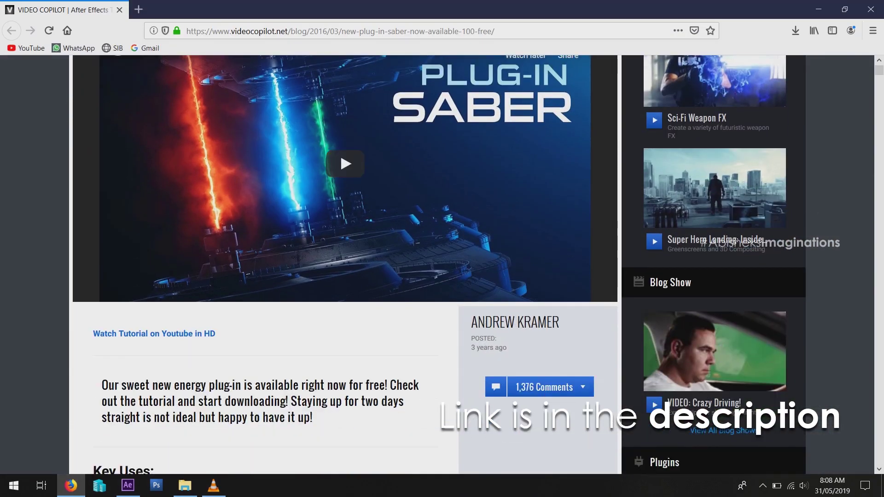
pyautogui.scroll(-10, 346, 265)
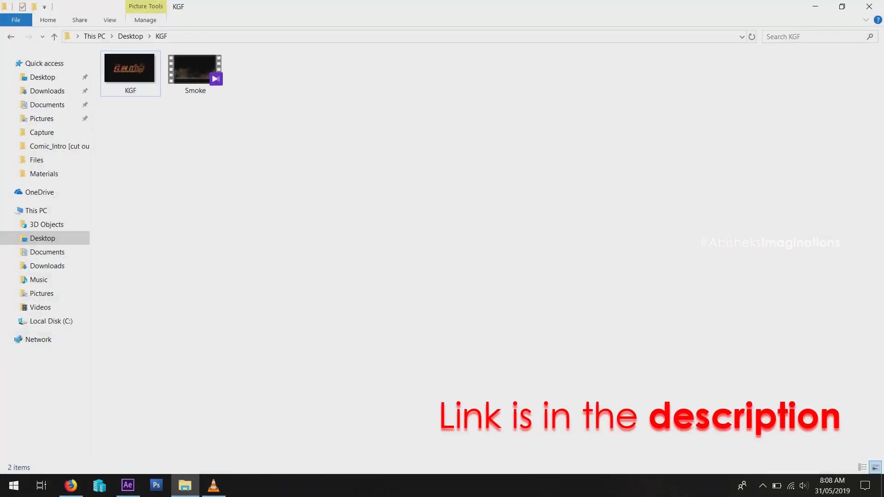
# - Import KGF.png from the KGF desktop folder into After Effects and create a composition from it
pyautogui.moveTo(124, 152); pyautogui.dragTo(213, 73)
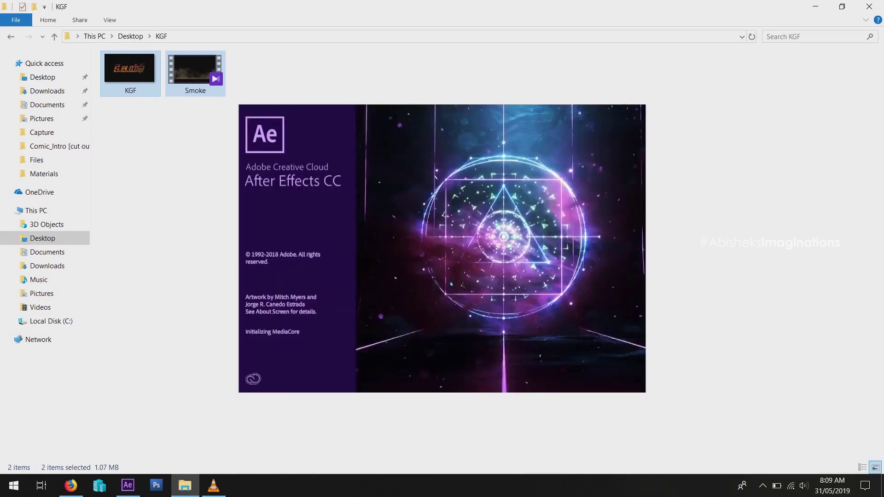
pyautogui.click(130, 69)
pyautogui.moveTo(130, 69); pyautogui.dragTo(99, 221)
pyautogui.moveTo(64, 153); pyautogui.dragTo(152, 378)
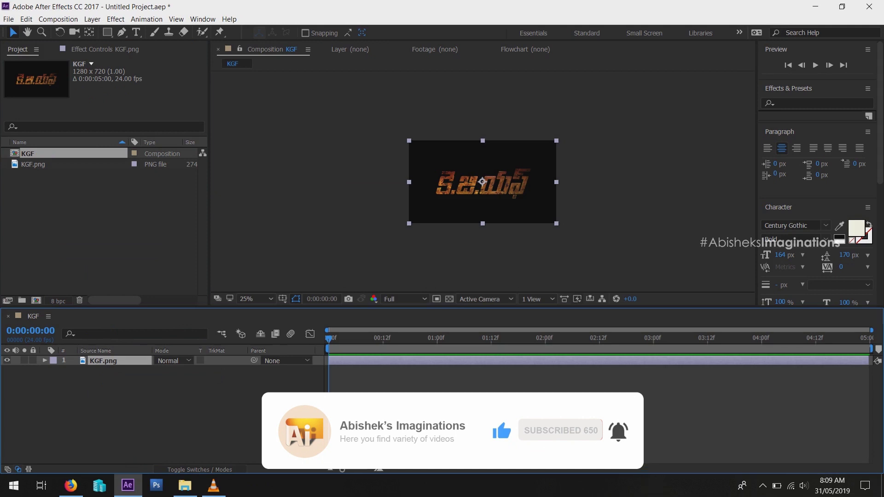
# - Auto-trace the KGF.png layer's Alpha channel for the current frame at 0:00, applying the masks to a new layer
pyautogui.moveTo(329, 338)
pyautogui.mouseDown()
pyautogui.moveTo(352, 339)
pyautogui.moveTo(329, 339)
pyautogui.mouseUp()
pyautogui.click(92, 19)
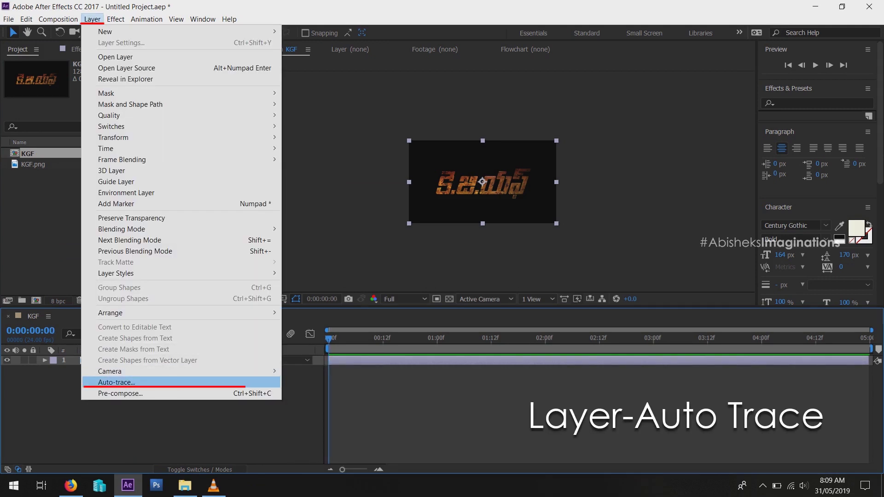
pyautogui.press('Return')
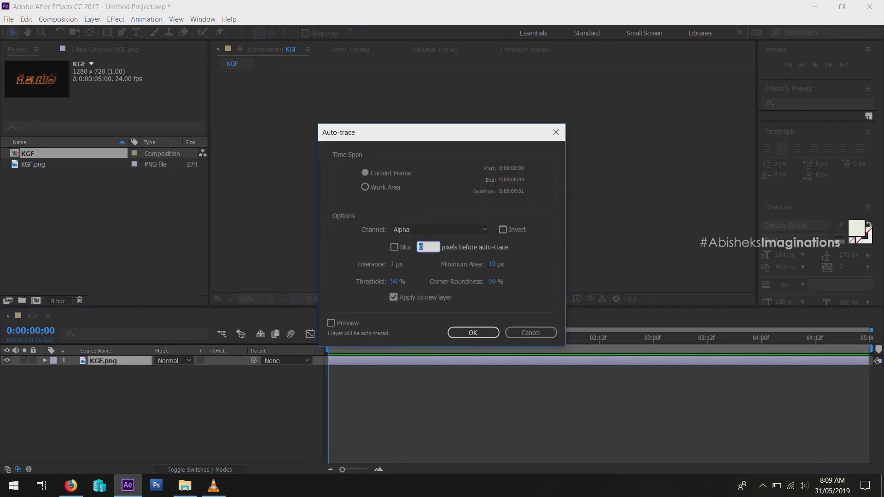
pyautogui.click(394, 297)
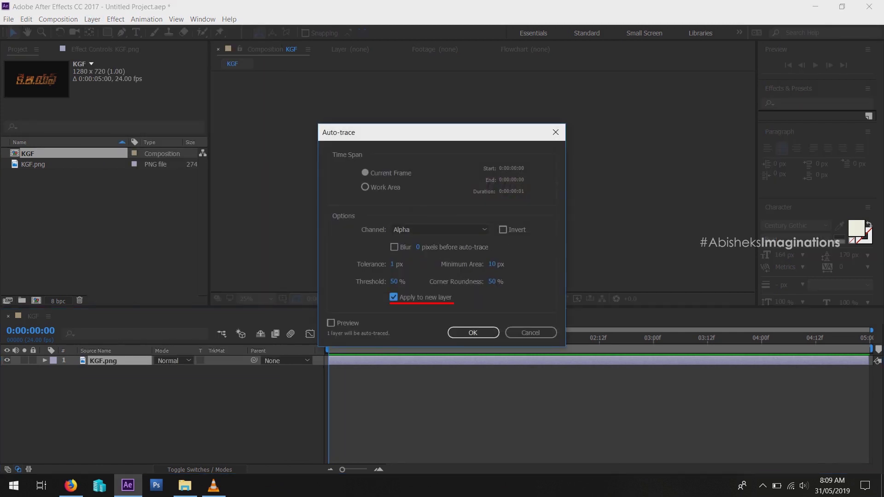
pyautogui.press('Return')
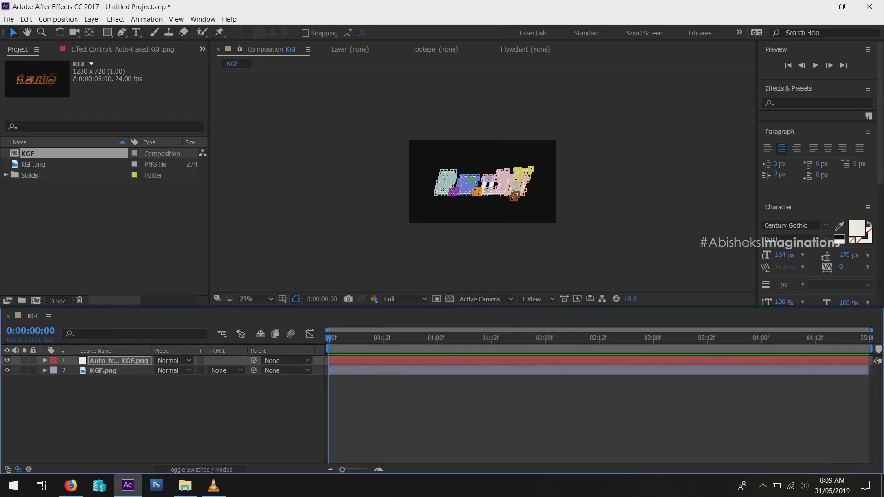
pyautogui.press('F2')
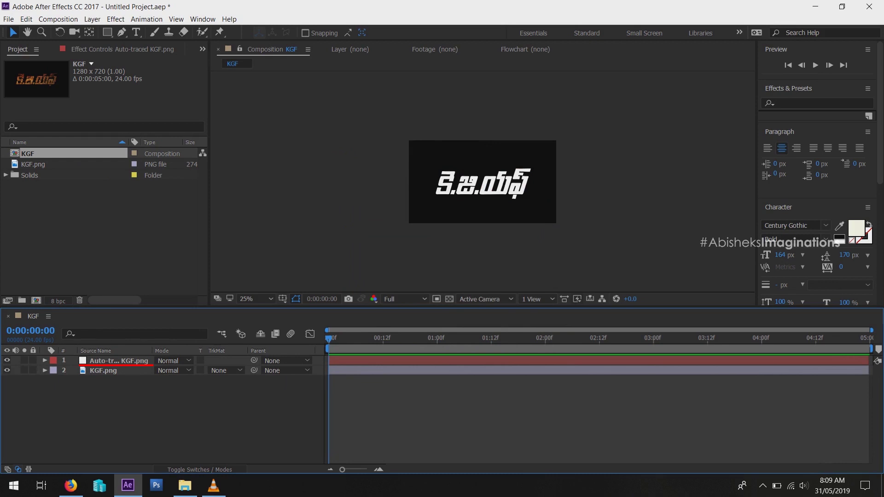
# - Apply Video Copilot's Saber effect to the auto-traced KGF.png layer
pyautogui.click(118, 360)
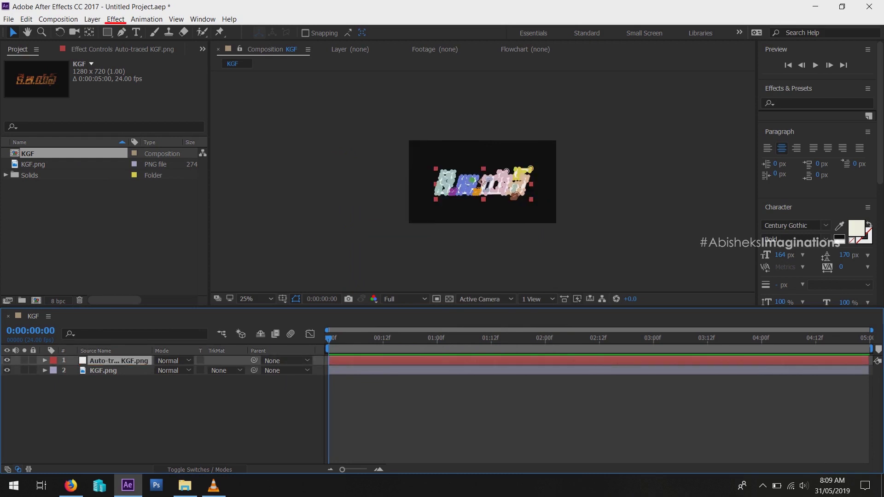
pyautogui.click(115, 19)
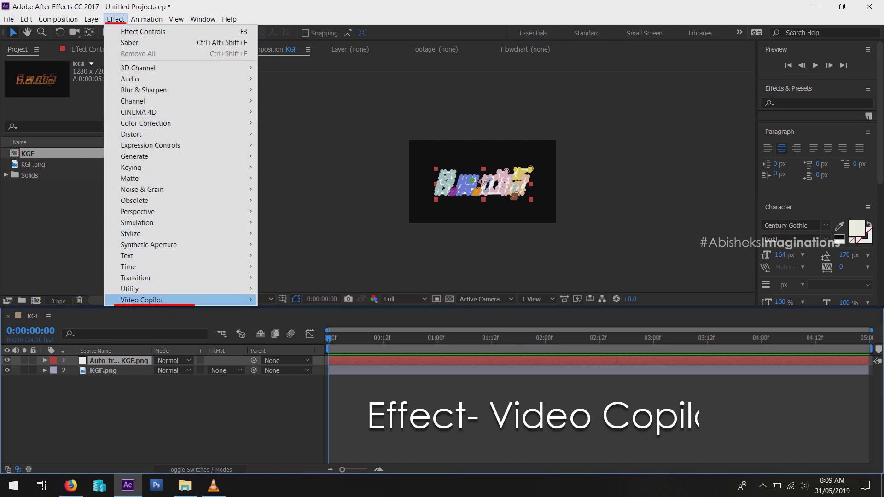
pyautogui.moveTo(180, 300)
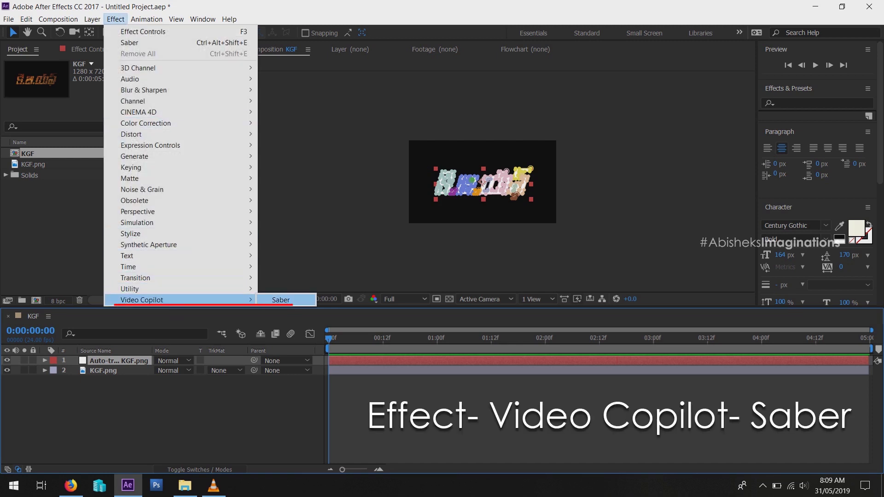
pyautogui.click(281, 300)
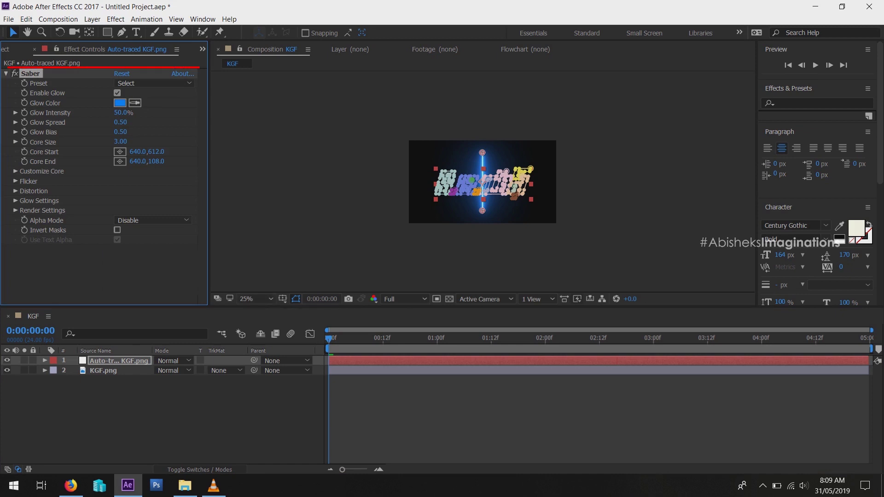
# - Set the Saber effect's core type to Layer Masks in its core customization settings
pyautogui.click(15, 171)
pyautogui.click(151, 181)
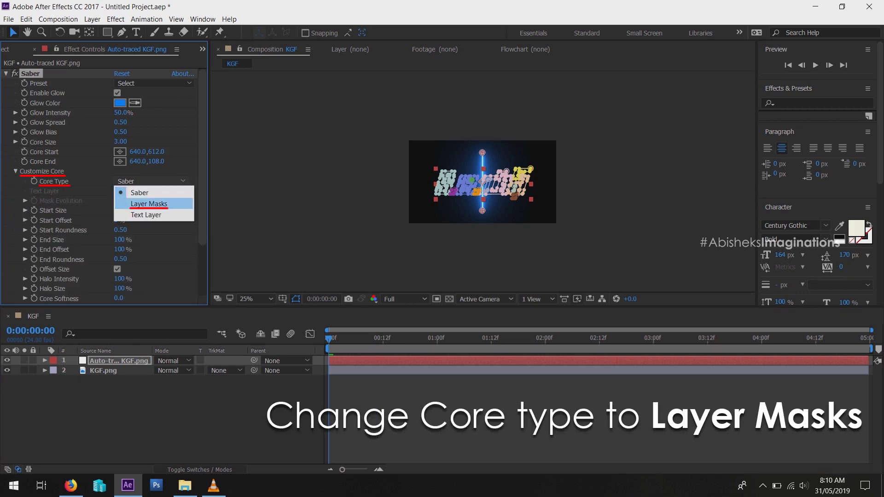
pyautogui.click(148, 204)
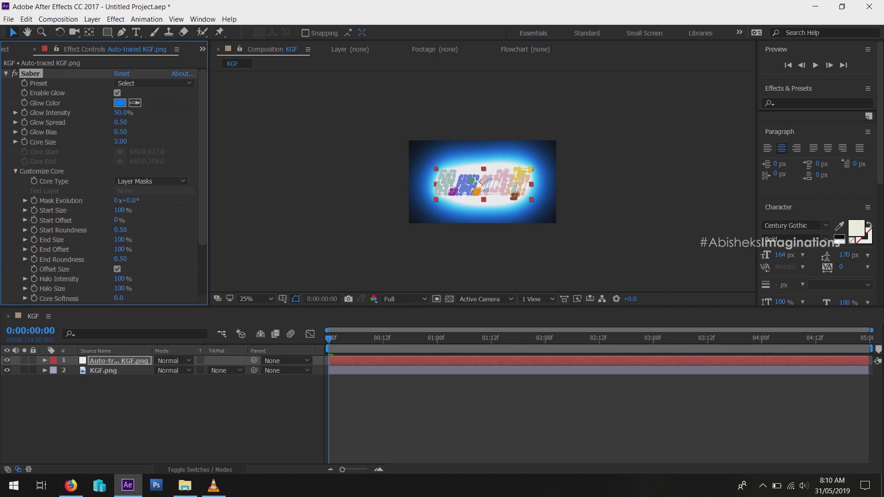
# - Change the Saber effect's preset to Fire and deselect the auto-traced layer
pyautogui.click(144, 82)
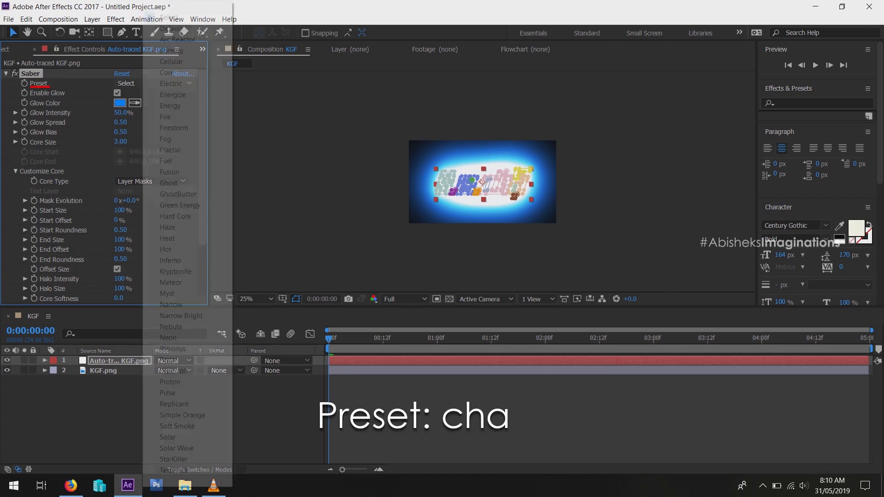
pyautogui.press('Down')
pyautogui.press('Down')
pyautogui.press('Down')
pyautogui.press('Down')
pyautogui.press('Down')
pyautogui.press('Down')
pyautogui.press('Down')
pyautogui.press('Down')
pyautogui.press('Down')
pyautogui.press('Return')
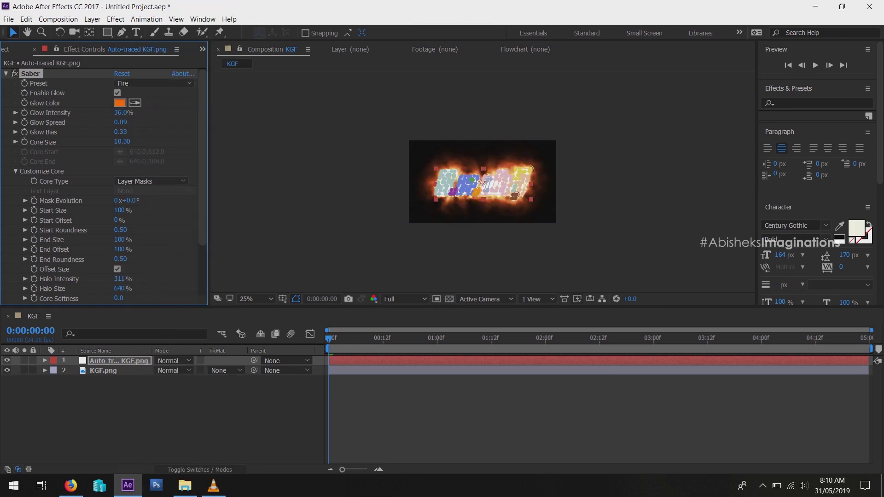
pyautogui.click(184, 415)
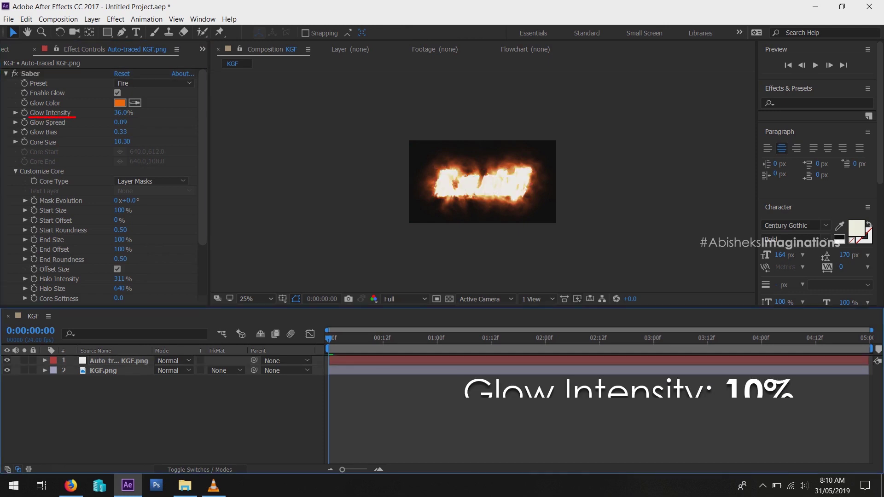
# - Set the Saber effect's Glow Intensity to 10% and its Core Size to 5, then deselect the layer
pyautogui.click(120, 112)
pyautogui.write('1')
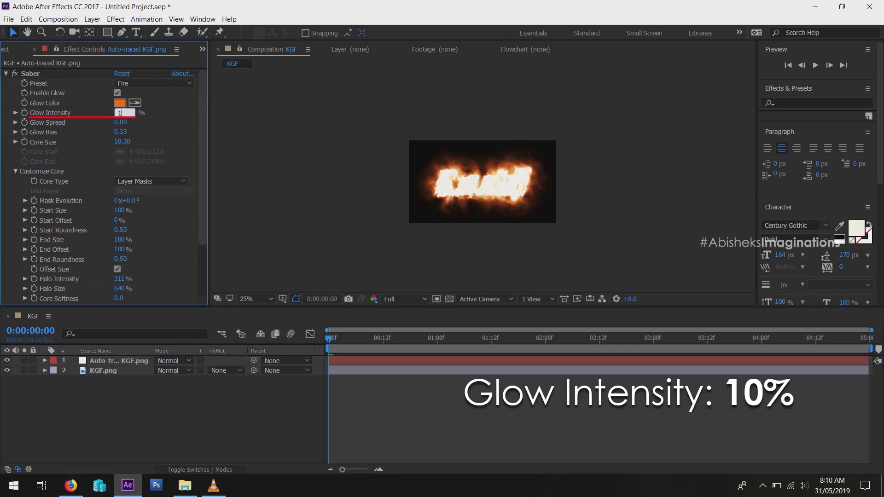
pyautogui.write('0')
pyautogui.press('Return')
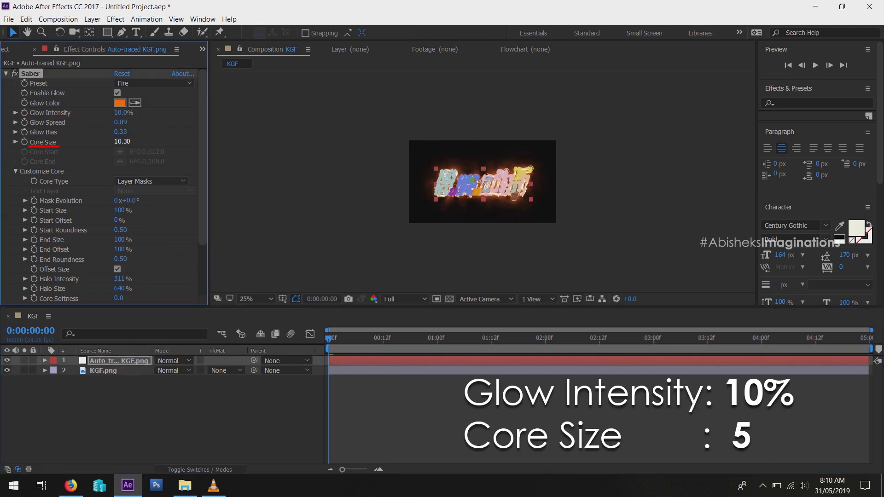
pyautogui.click(128, 142)
pyautogui.write('5')
pyautogui.press('Return')
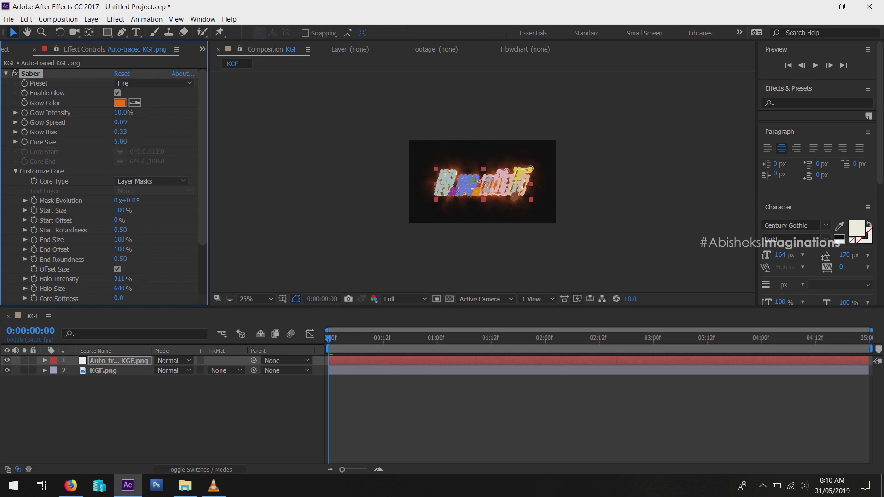
pyautogui.press('F2')
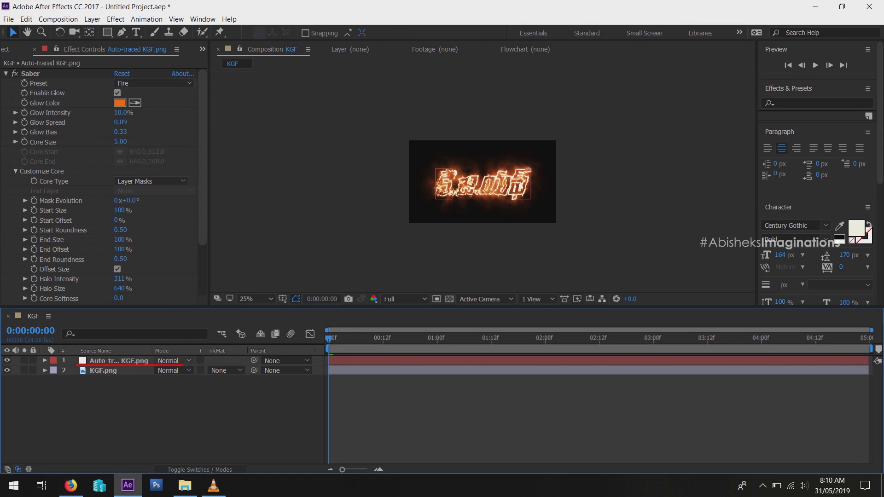
# - Set the auto-traced layer's blending mode to Add
pyautogui.click(171, 361)
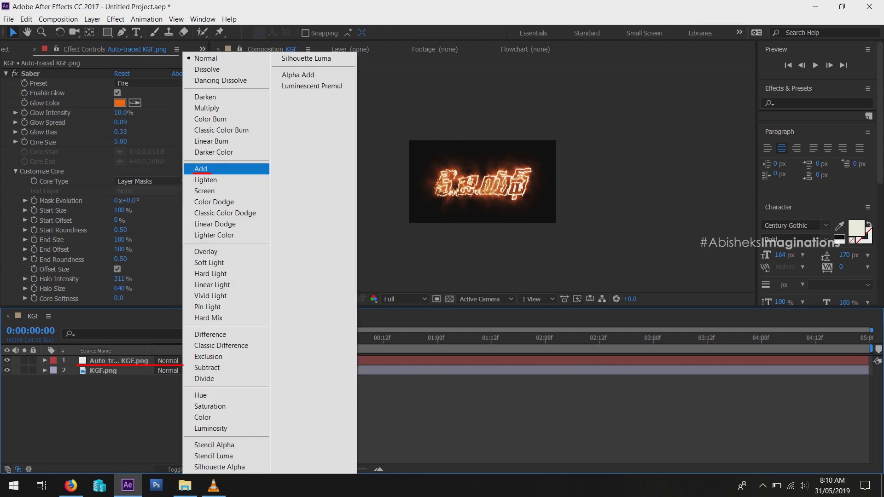
pyautogui.click(200, 169)
pyautogui.press('F2')
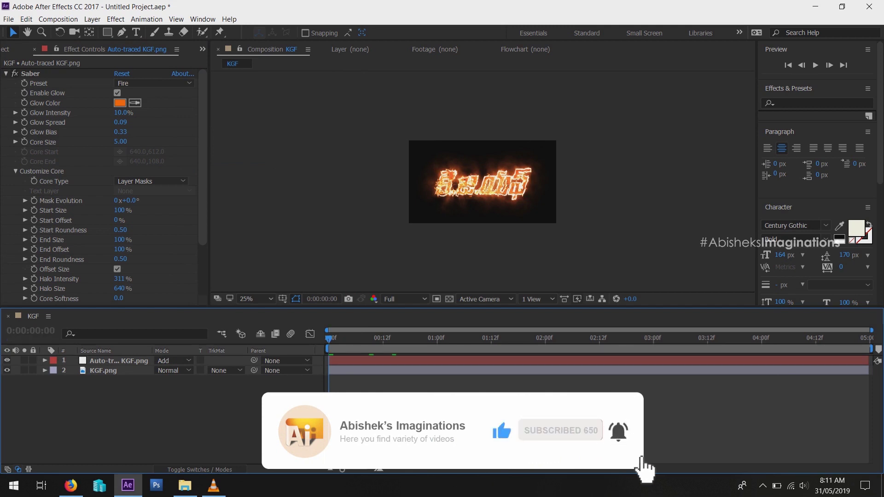
# - Keyframe Saber's Start Size, Start Offset, End Size and End Offset at 0:00, with Start Size 0% and Start Offset 100%
pyautogui.click(33, 210)
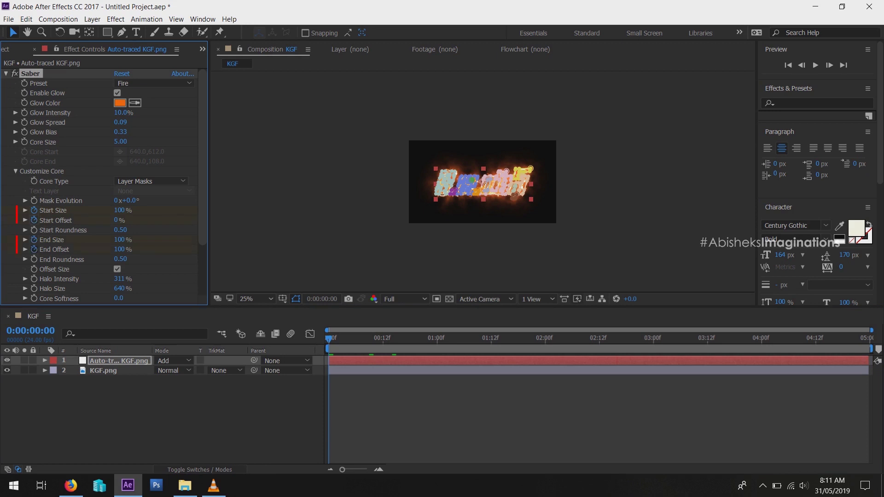
pyautogui.click(119, 210)
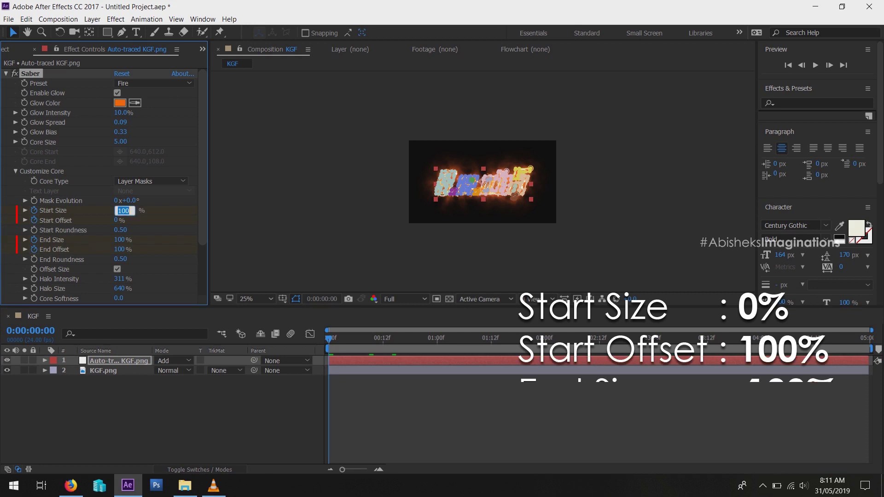
pyautogui.write('0')
pyautogui.press('Return')
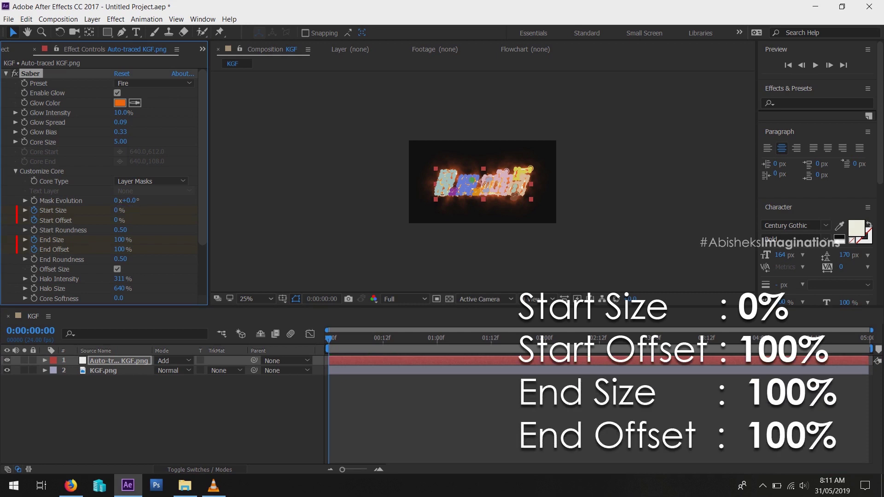
pyautogui.click(118, 220)
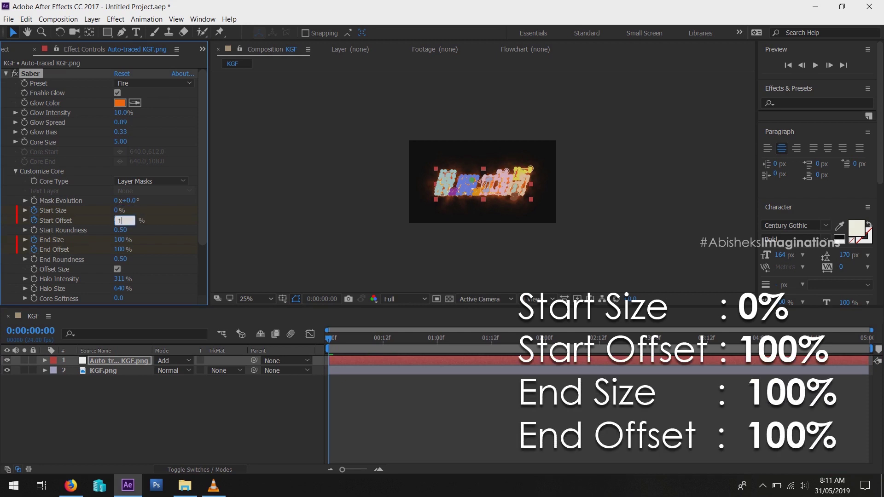
pyautogui.press('Return')
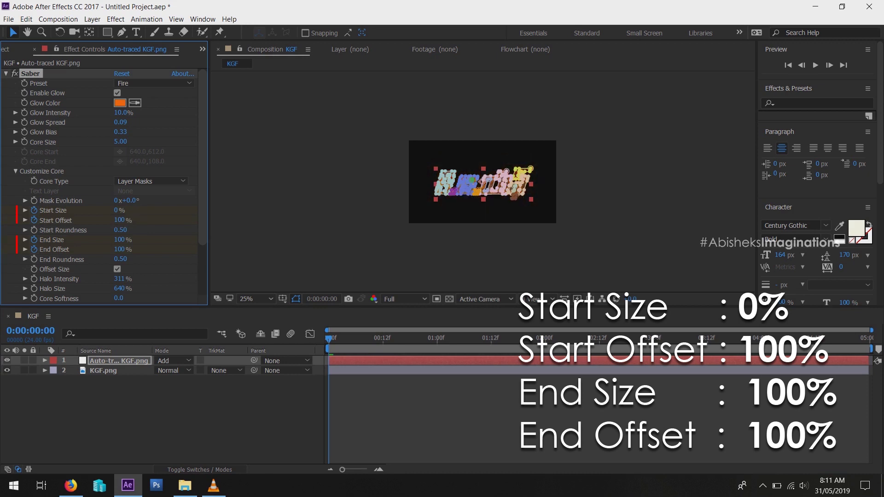
# - At the 1-second mark, keyframe Saber's Start Size at 100% and Start Offset at 0%
pyautogui.press('space')
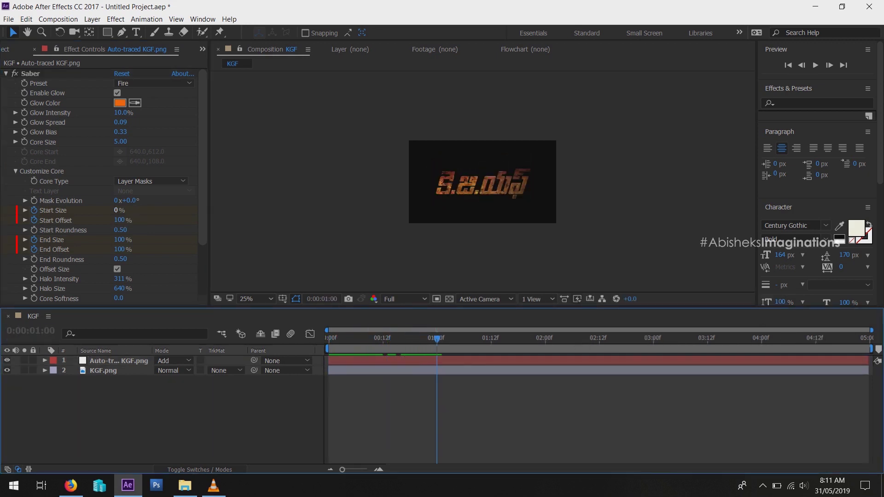
pyautogui.click(117, 211)
pyautogui.write('10')
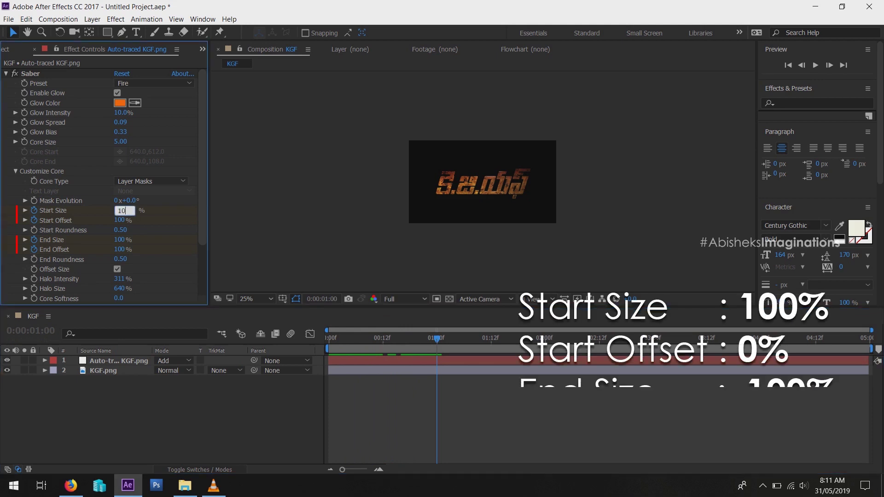
pyautogui.write('0')
pyautogui.press('Return')
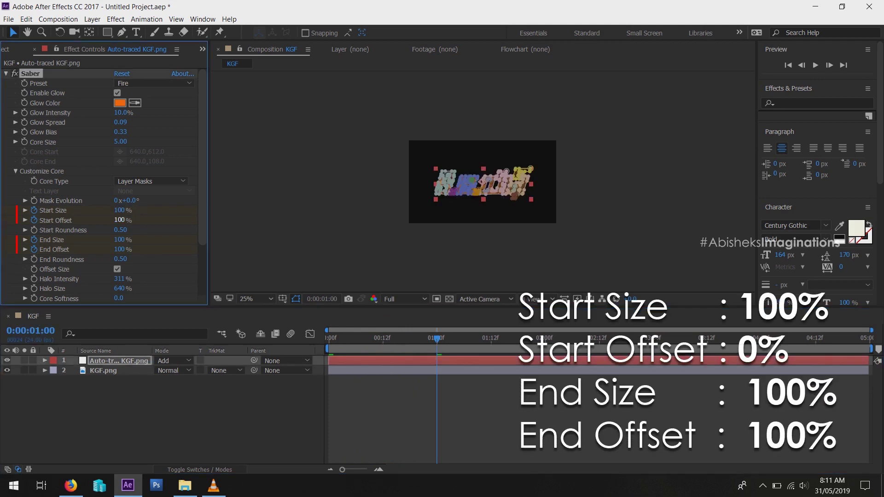
pyautogui.click(119, 220)
pyautogui.write('0')
pyautogui.press('Return')
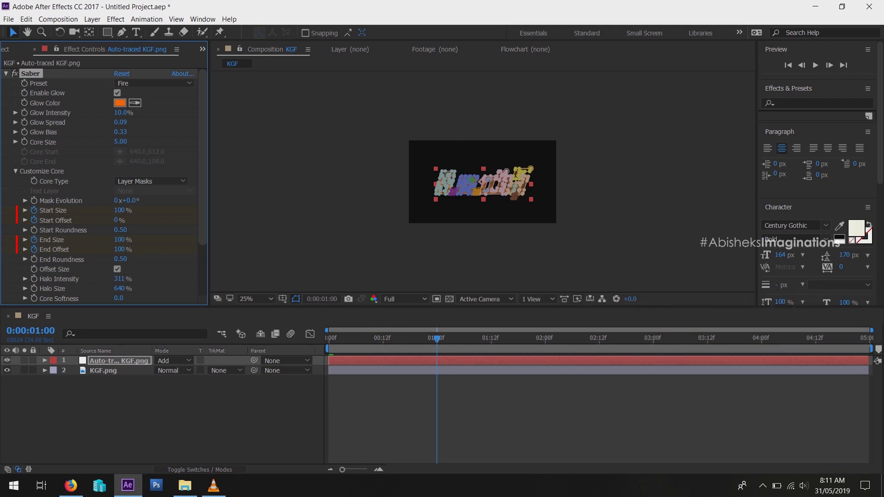
pyautogui.press('space')
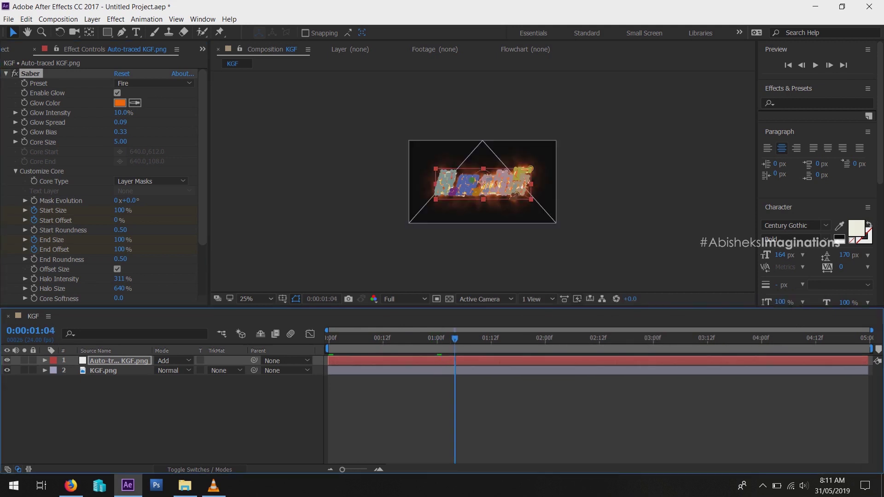
# - At the 2-second mark, add hold-value keyframes for Saber's Start Size 100%, Start Offset 0%, End Size 100% and End Offset 100%
pyautogui.press('u')
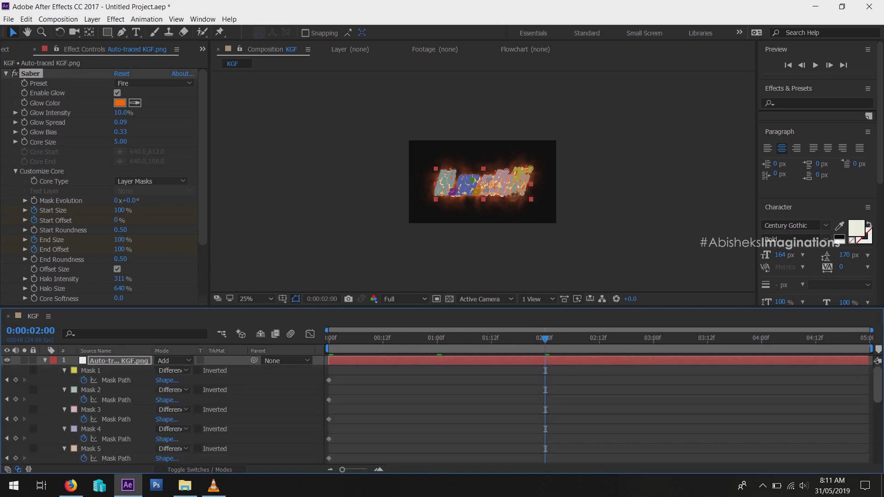
pyautogui.scroll(-5, 442, 409)
pyautogui.scroll(-5, 442, 410)
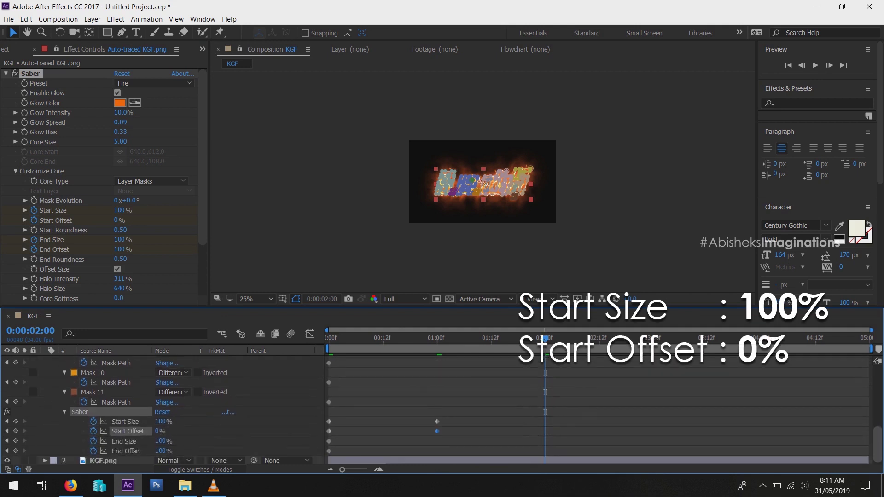
pyautogui.click(15, 419)
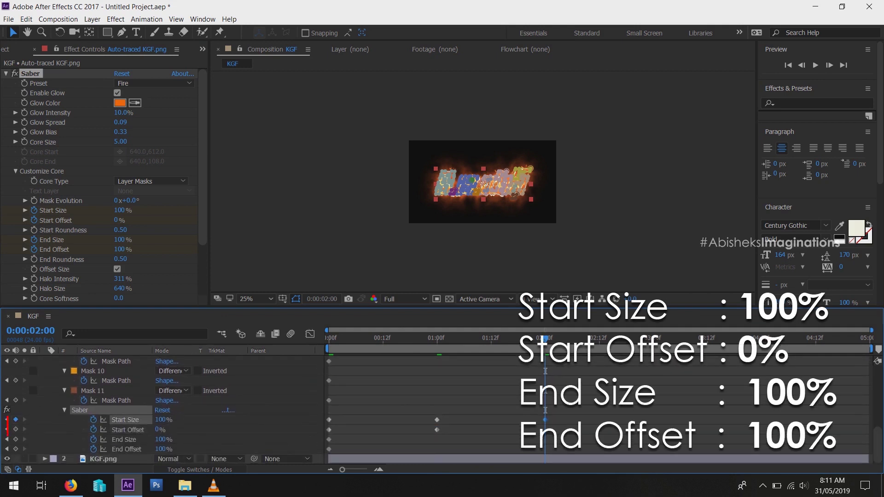
pyautogui.click(16, 429)
pyautogui.click(15, 439)
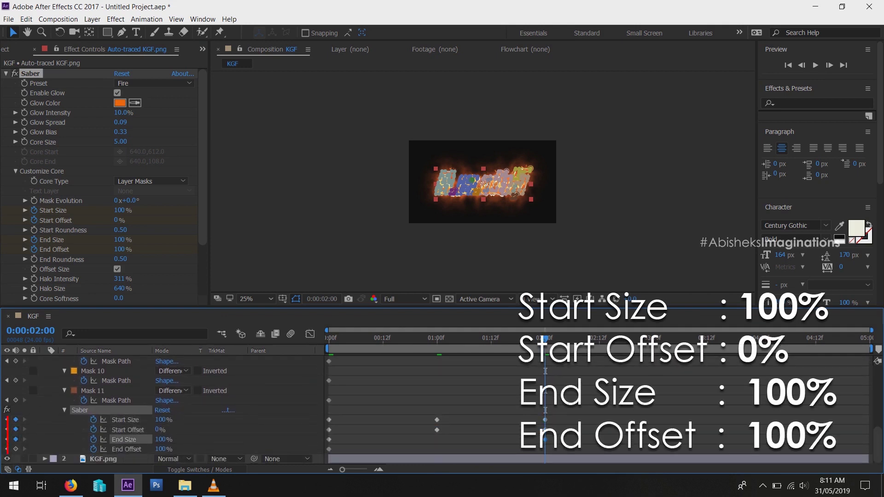
pyautogui.click(16, 449)
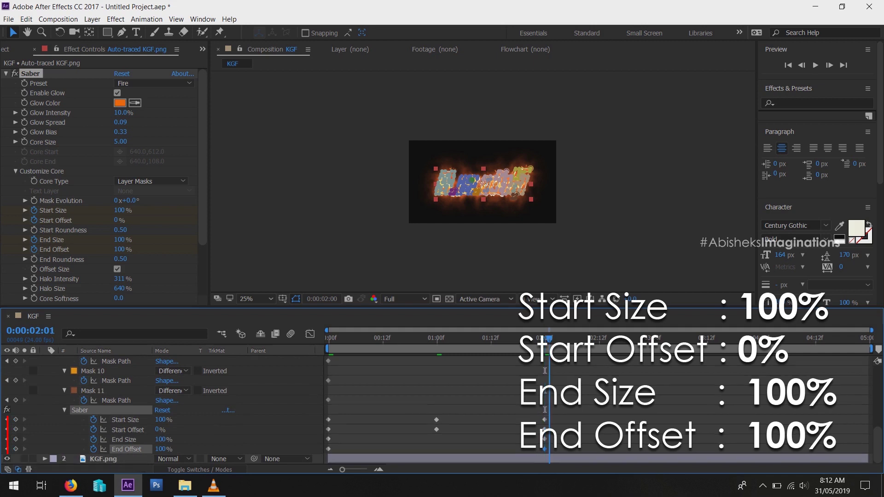
# - At 0:00:03:01, keyframe Saber's End Size and End Offset at 0%
pyautogui.press('space')
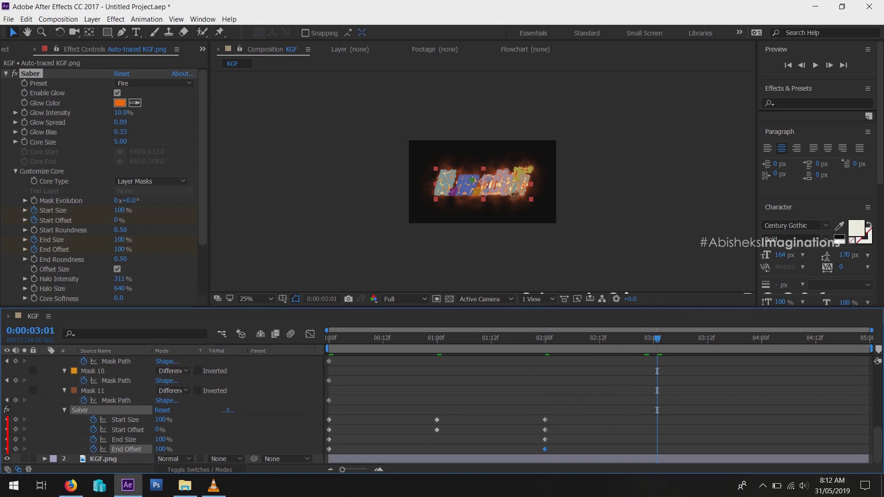
pyautogui.click(160, 439)
pyautogui.write('0')
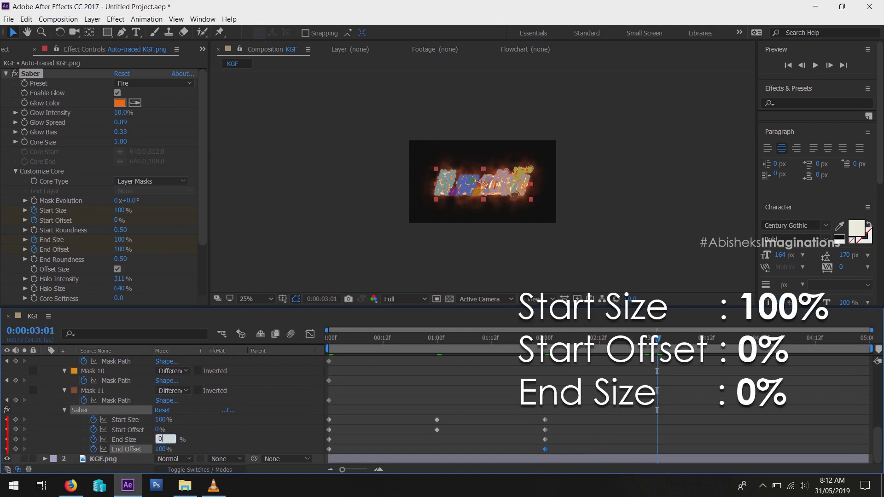
pyautogui.press('Return')
pyautogui.click(161, 449)
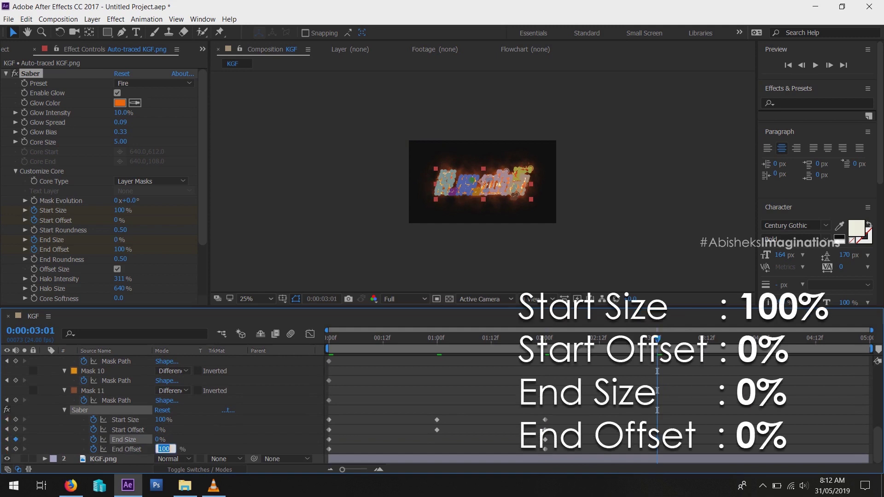
pyautogui.write('0')
pyautogui.press('Return')
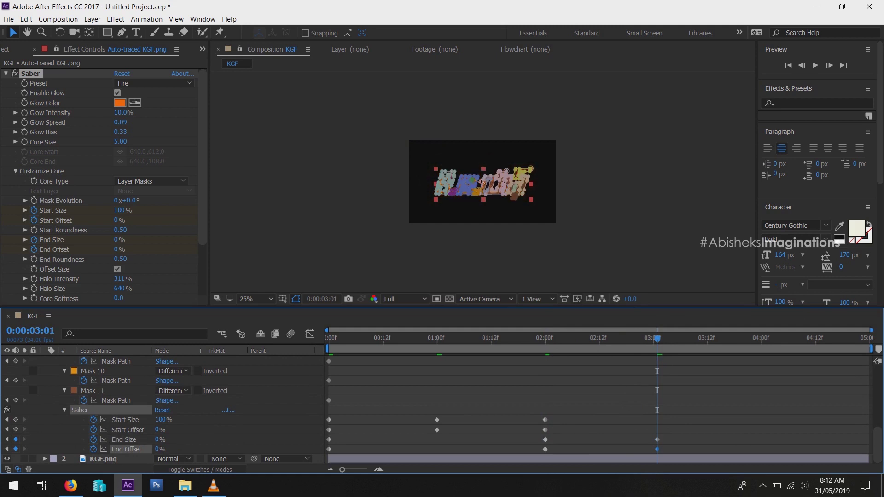
# - Apply Easy Ease to all of Saber's size and offset keyframes, preview the animation and collapse the auto-traced layer's properties
pyautogui.moveTo(683, 413); pyautogui.dragTo(359, 453)
pyautogui.press('F9')
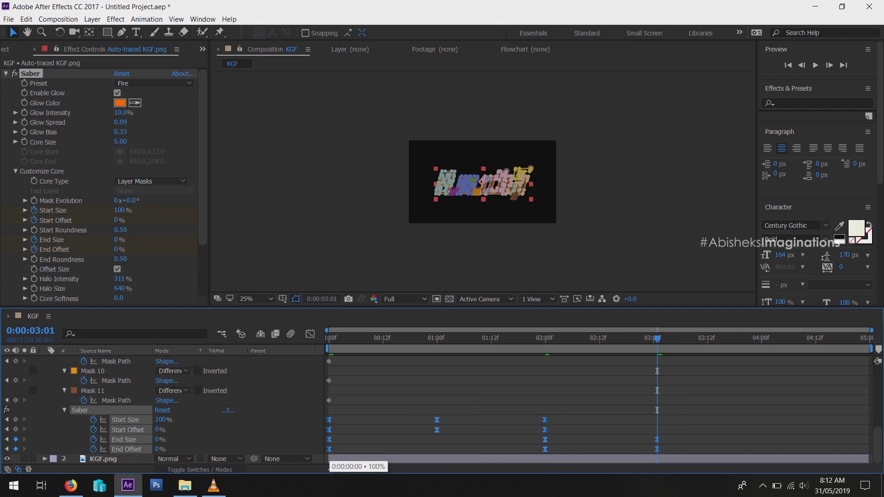
pyautogui.press('space')
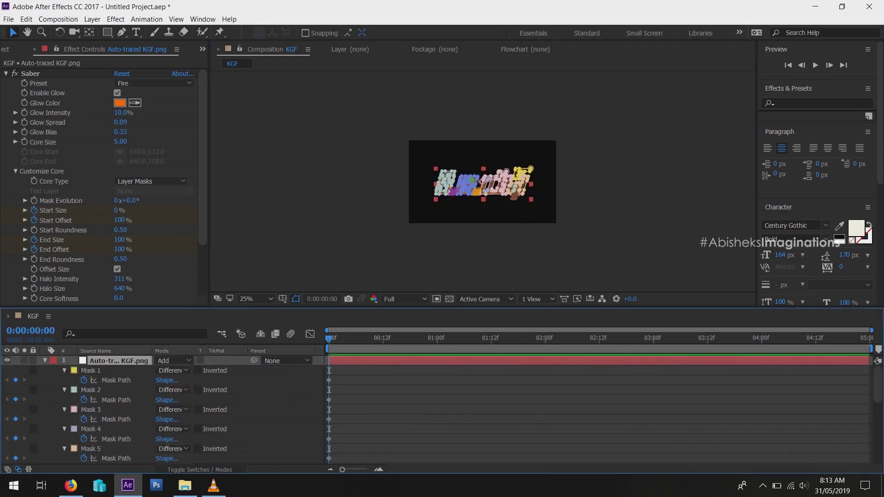
pyautogui.press('u')
# - Set the KGF.png layer's Opacity to 0% and keyframe it at 0:00
pyautogui.click(103, 370)
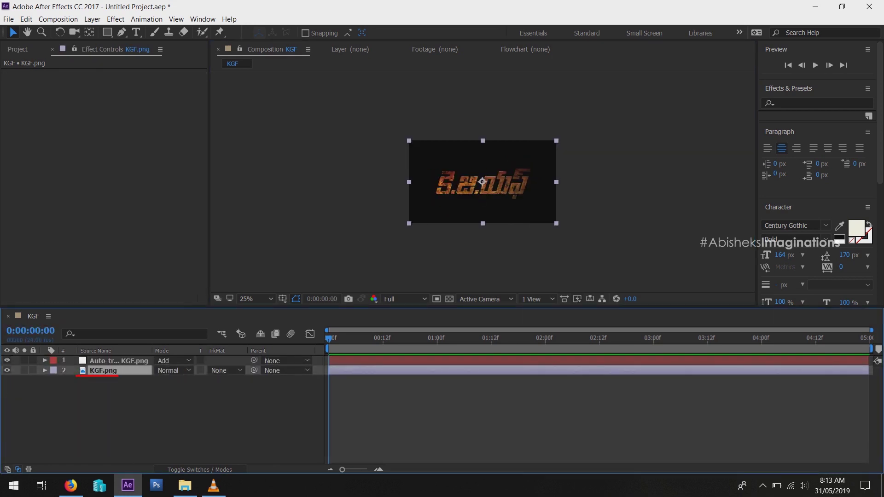
pyautogui.press('t')
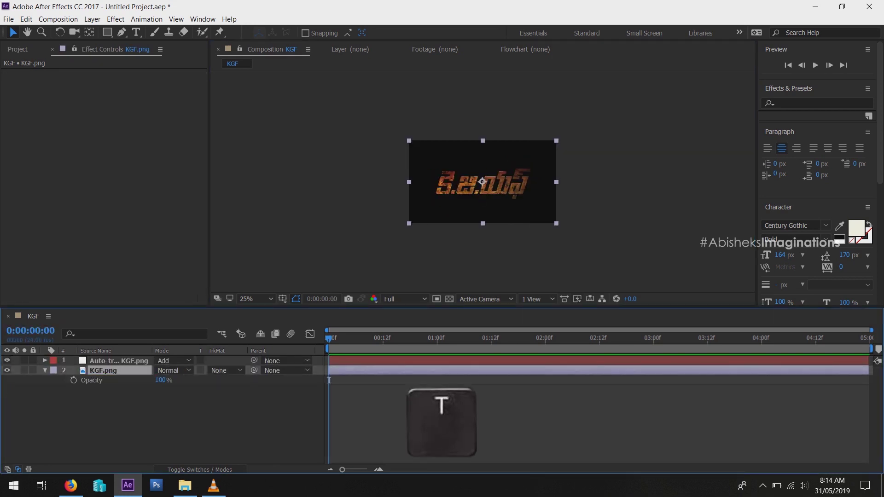
pyautogui.click(164, 380)
pyautogui.write('0')
pyautogui.press('Return')
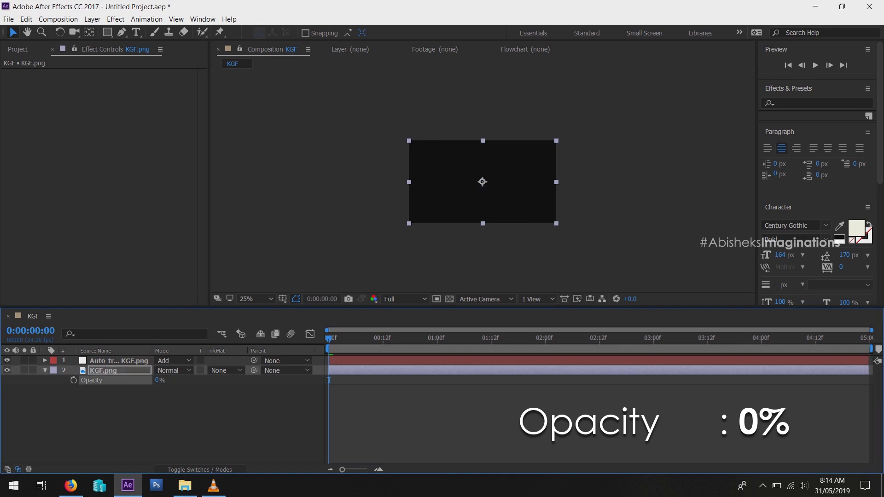
pyautogui.hotkey('alt', 'shift', 't')
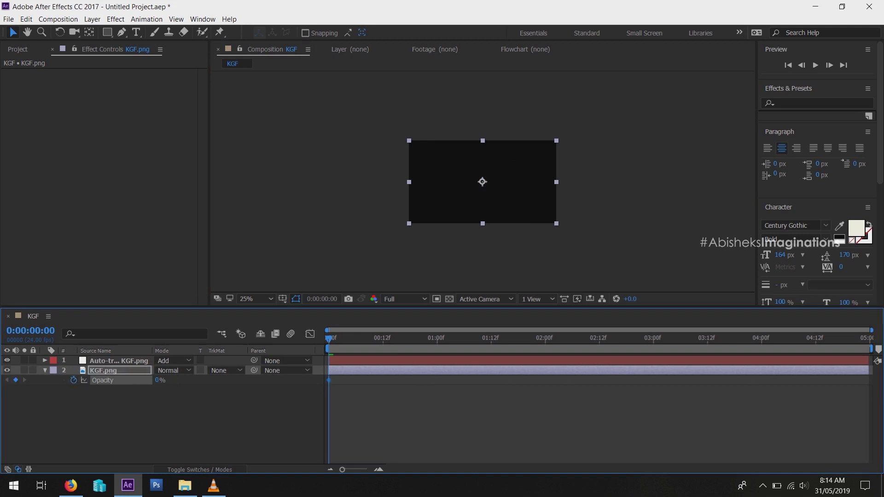
# - At the 1-second mark, keyframe the KGF.png layer's Opacity at 100%
pyautogui.moveTo(328, 339); pyautogui.dragTo(437, 340)
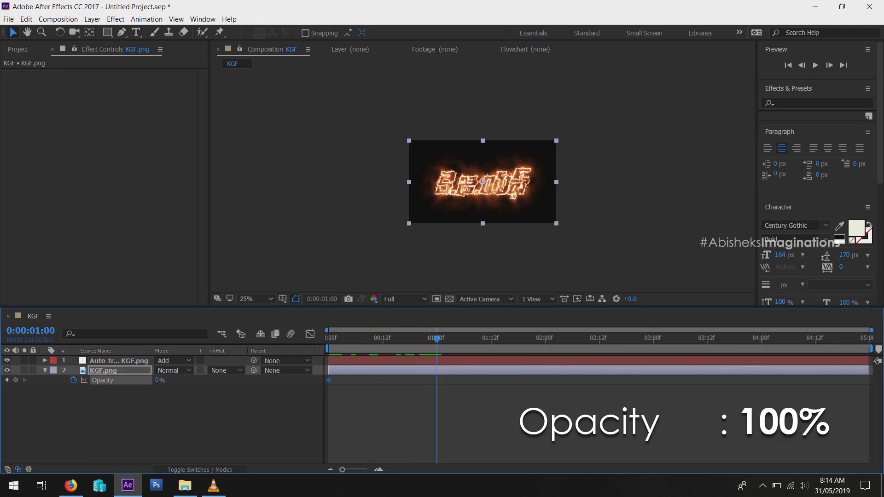
pyautogui.click(159, 380)
pyautogui.press('Return')
# - Apply Easy Ease to both Opacity keyframes of the KGF.png layer and deselect everything
pyautogui.moveTo(457, 377); pyautogui.dragTo(326, 386)
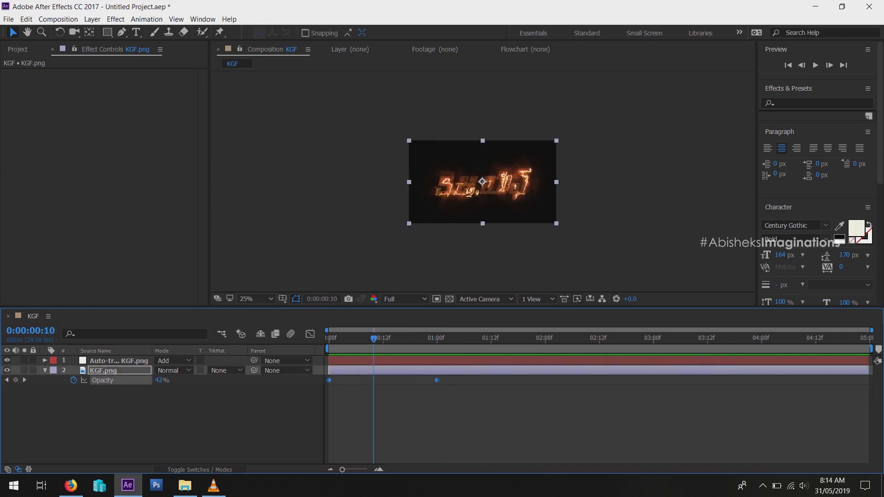
pyautogui.press('F9')
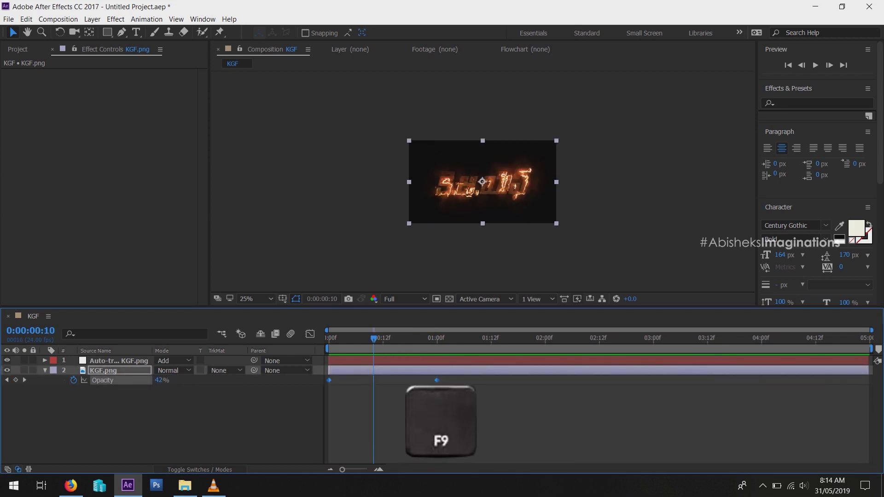
pyautogui.press('F2')
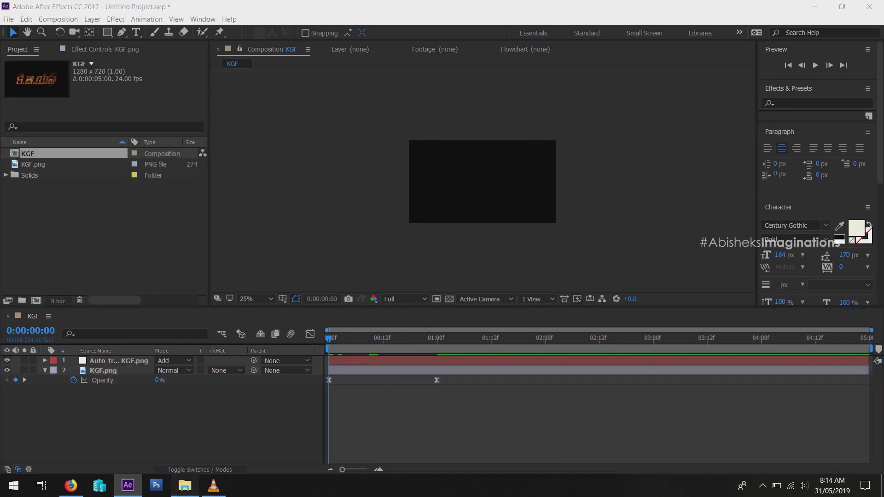
# - Import Smoke.mp4 from the file browser and place it as the top layer of the KGF composition
pyautogui.click(184, 486)
pyautogui.moveTo(196, 69); pyautogui.dragTo(114, 436)
pyautogui.moveTo(134, 485); pyautogui.dragTo(138, 251)
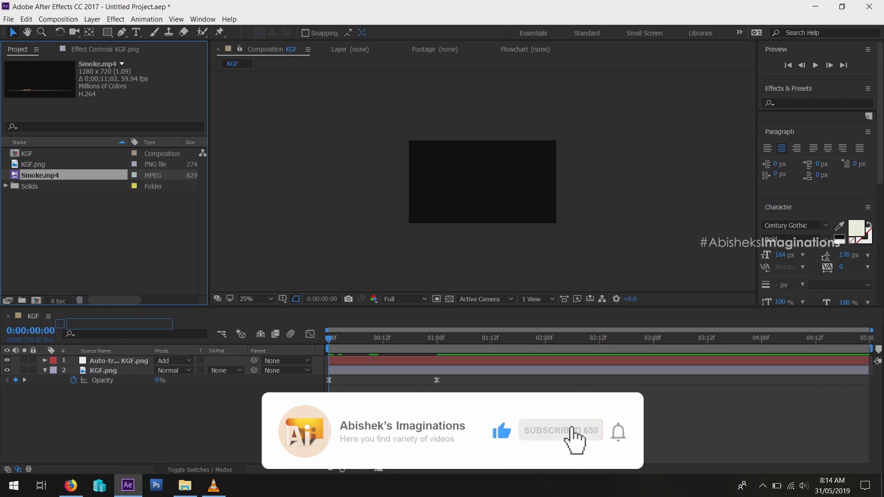
pyautogui.moveTo(98, 361); pyautogui.dragTo(98, 356)
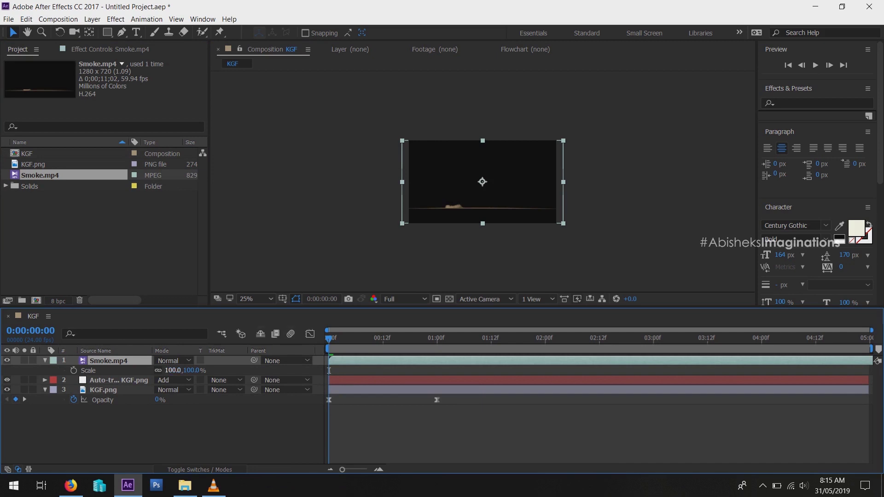
# - Scale the Smoke.mp4 layer to 226% and reposition it so the smoke rises from the frame's lower edge
pyautogui.moveTo(173, 370); pyautogui.dragTo(213, 371)
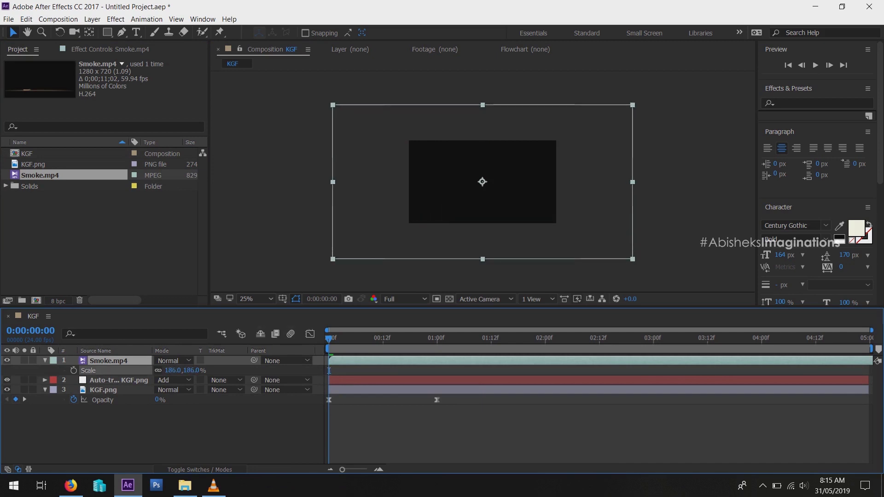
pyautogui.moveTo(482, 182); pyautogui.dragTo(498, 174)
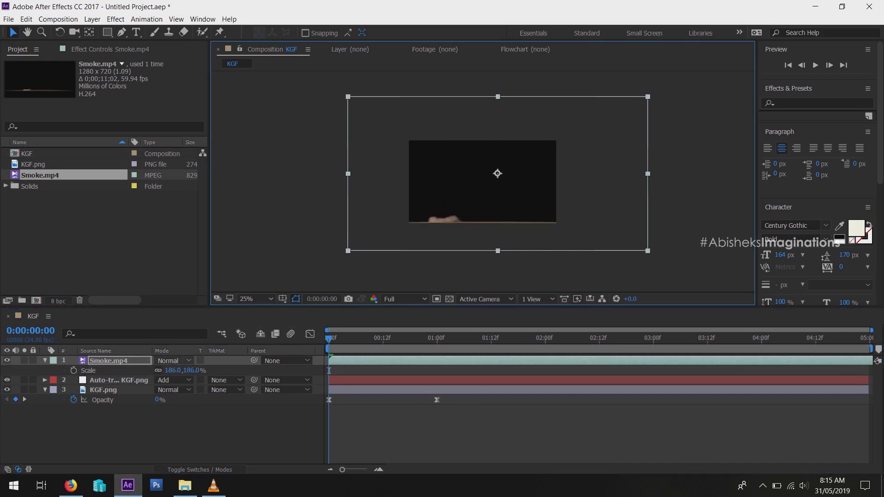
pyautogui.moveTo(172, 370); pyautogui.dragTo(191, 371)
pyautogui.moveTo(498, 173)
pyautogui.mouseDown()
pyautogui.moveTo(492, 158)
pyautogui.moveTo(502, 165)
pyautogui.mouseUp()
# - Preview the enlarged smoke clip and step back frame by frame to 0:00:00:01
pyautogui.press('space')
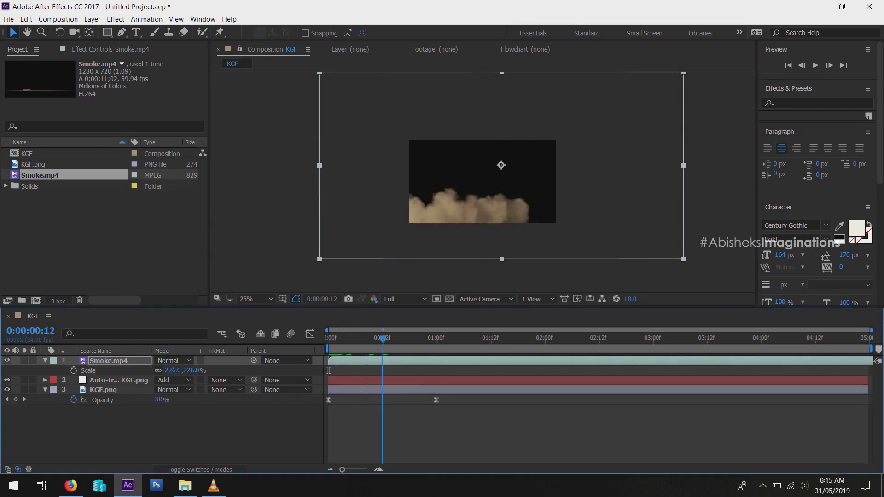
pyautogui.press('pageup')
pyautogui.press('pageup')
pyautogui.press('pageup')
pyautogui.press('pageup')
pyautogui.press('pageup')
pyautogui.press('pageup')
pyautogui.press('pageup')
pyautogui.press('pageup')
pyautogui.press('pageup')
pyautogui.press('pageup')
pyautogui.press('pageup')
pyautogui.press('pageup')
pyautogui.press('pageup')
pyautogui.press('pageup')
pyautogui.press('pageup')
pyautogui.press('pageup')
pyautogui.press('pageup')
pyautogui.press('pageup')
pyautogui.press('pageup')
pyautogui.press('pageup')
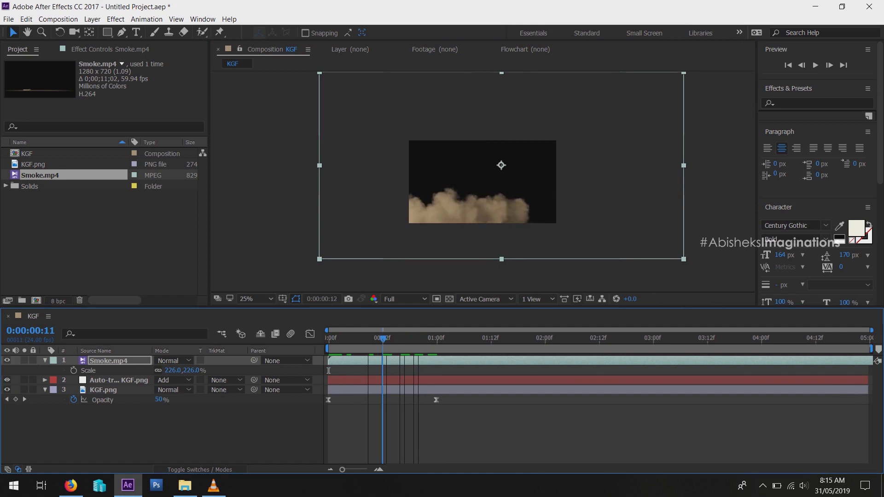
# - Collapse the Smoke.mp4 layer's Scale property and set the layer's blending mode to Add
pyautogui.press('s')
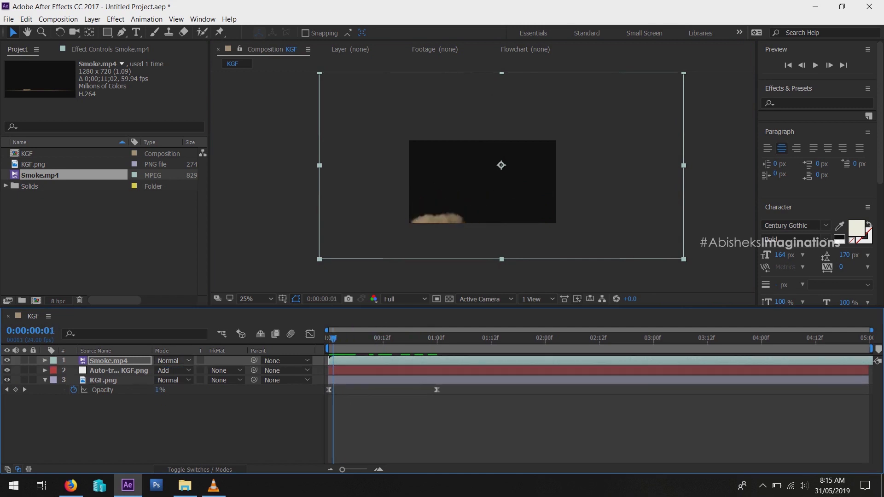
pyautogui.click(173, 370)
pyautogui.click(200, 168)
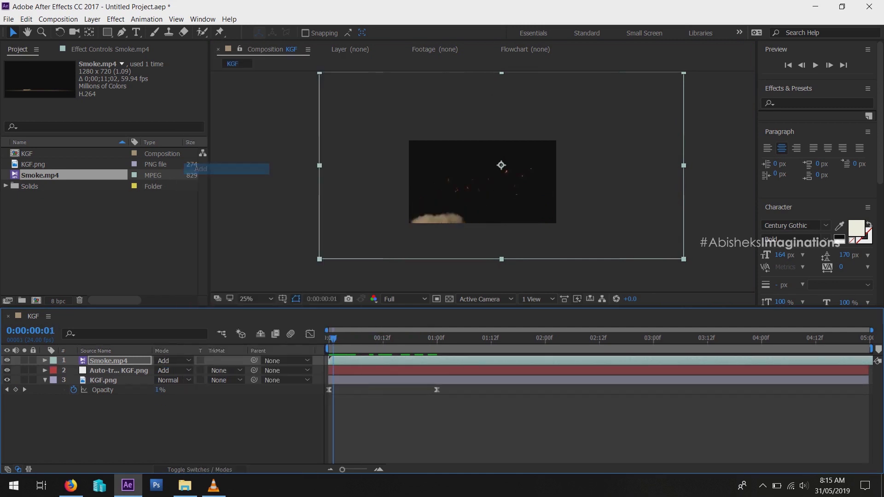
# - Set the Smoke.mp4 layer's Opacity to 30% and preview the composition
pyautogui.press('t')
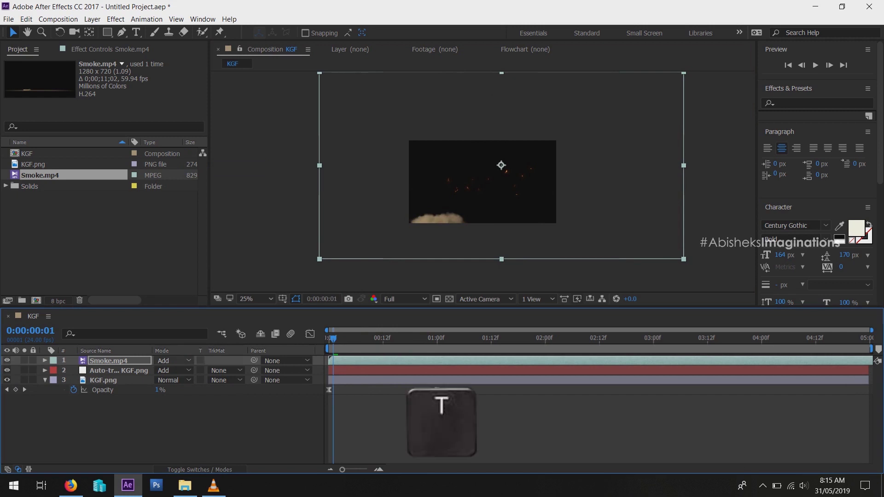
pyautogui.click(163, 370)
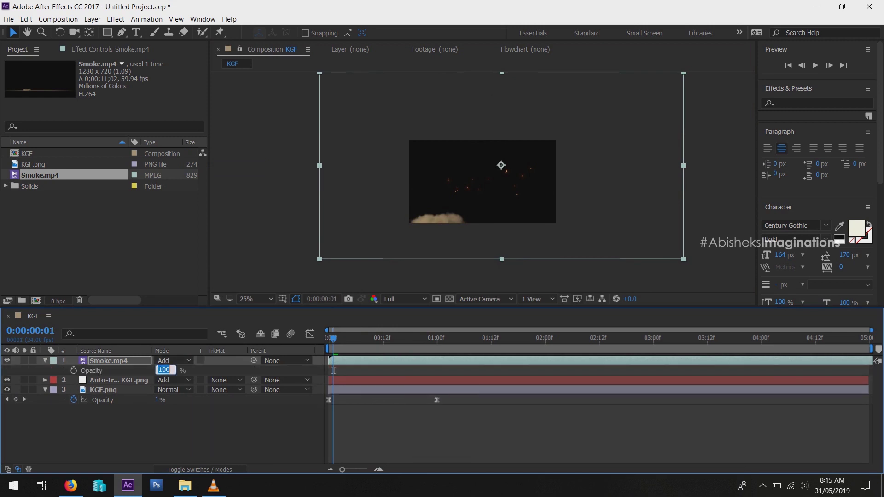
pyautogui.write('30')
pyautogui.press('Return')
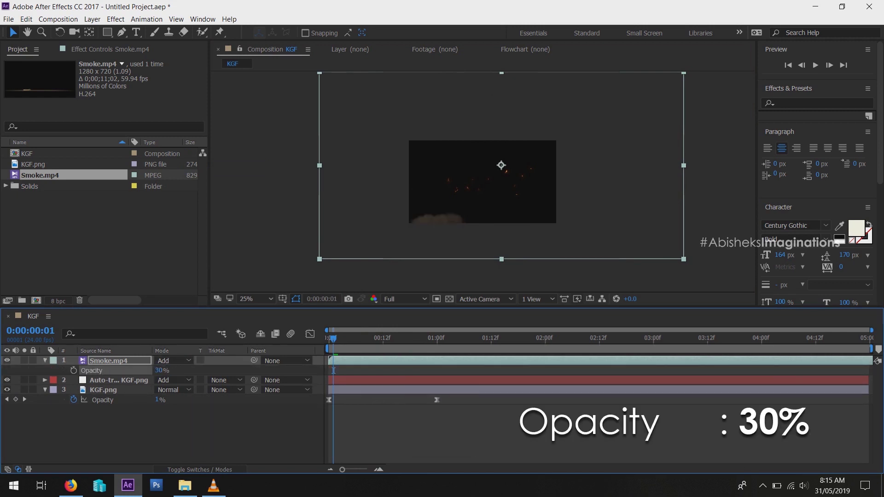
pyautogui.press('space')
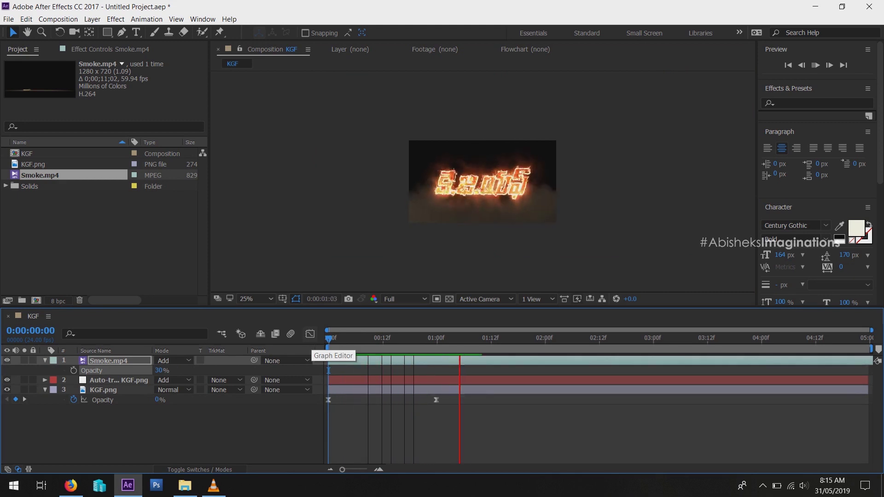